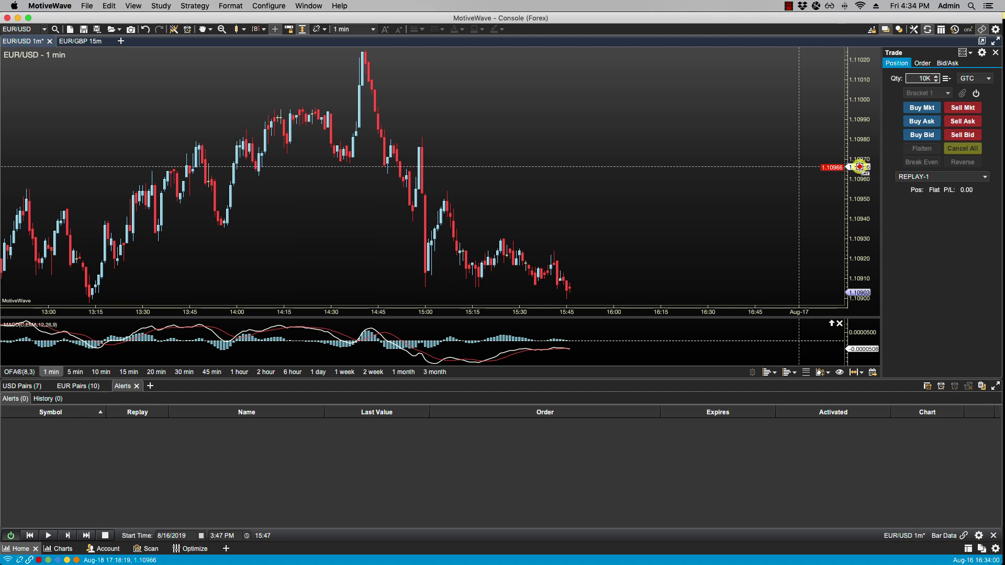
# Create an alert from the MACD panel's value axis, prefilled as MACD Crosses 0.0000395.
pyautogui.rightClick(861, 168)
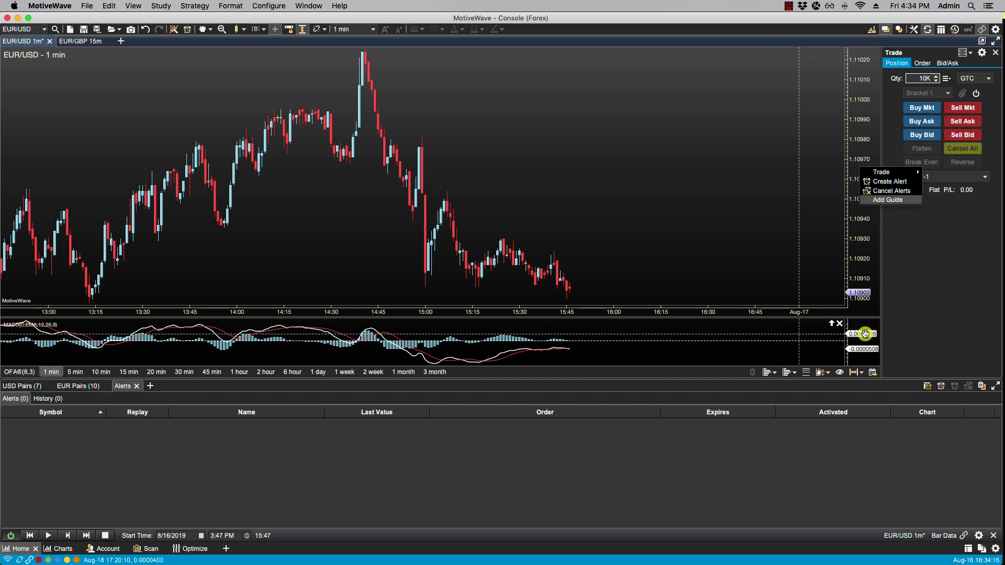
pyautogui.rightClick(848, 335)
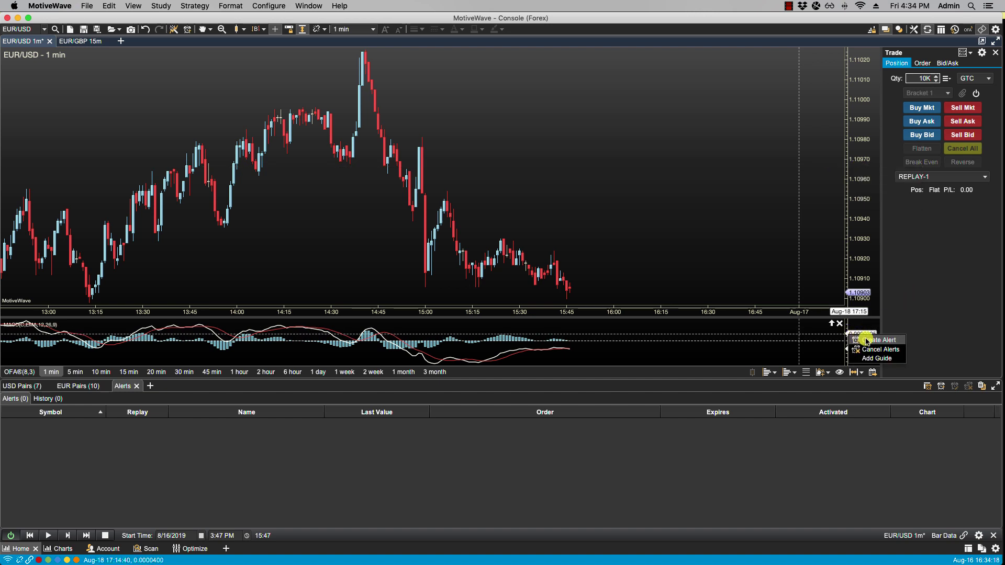
pyautogui.click(869, 340)
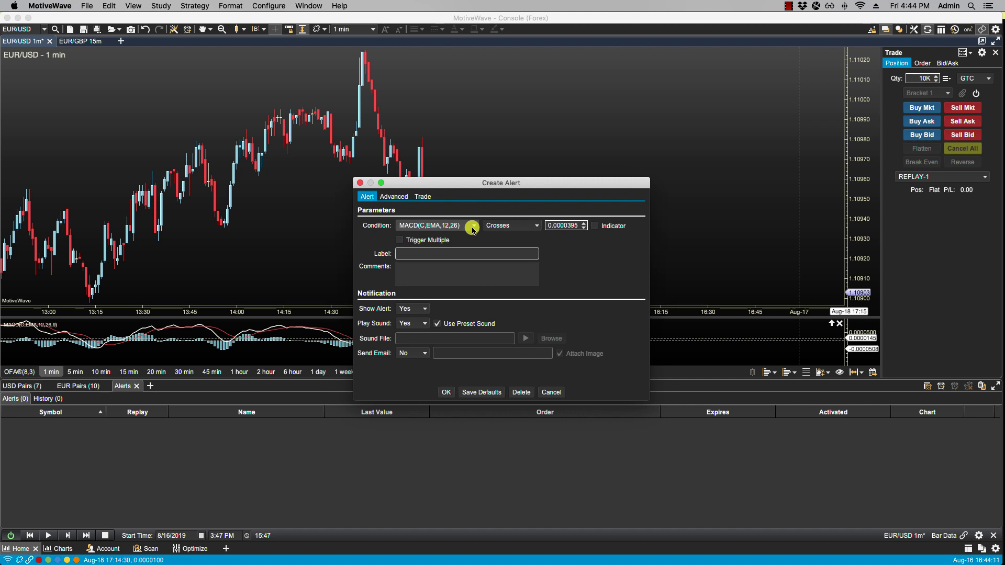
# Switch the MACD alert's comparison from the fixed 0.0000395 value to a MACD indicator line.
pyautogui.click(473, 227)
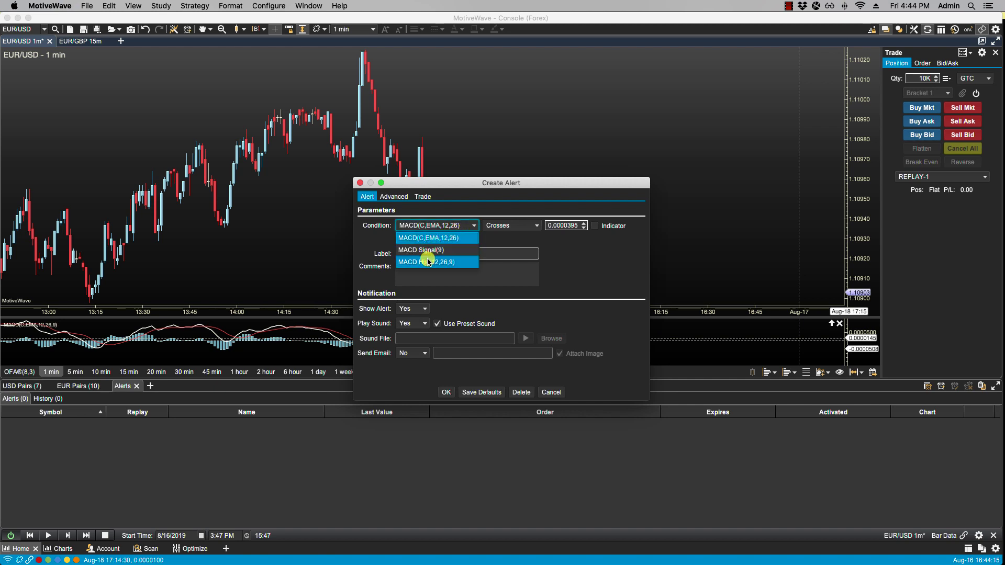
pyautogui.click(515, 235)
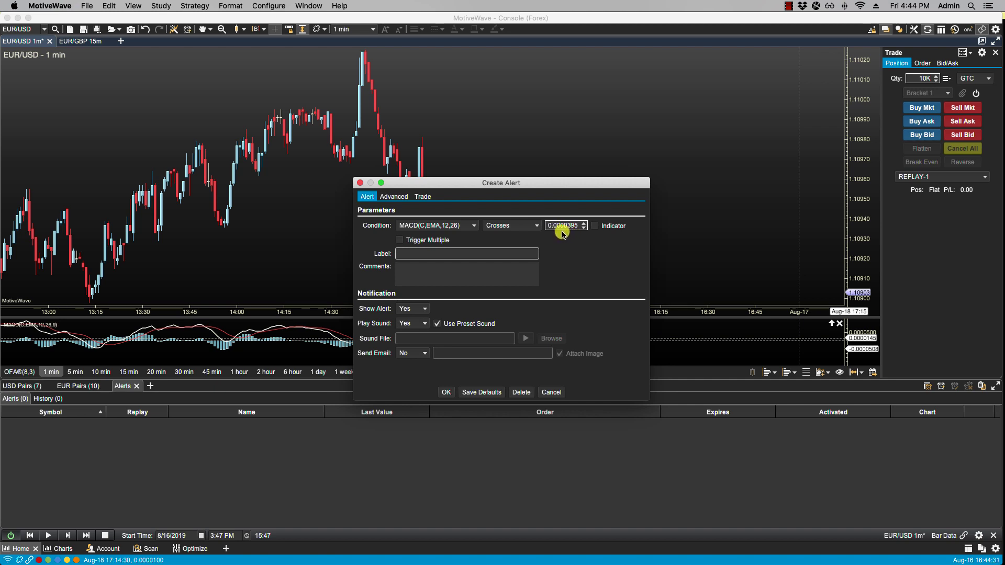
pyautogui.click(594, 229)
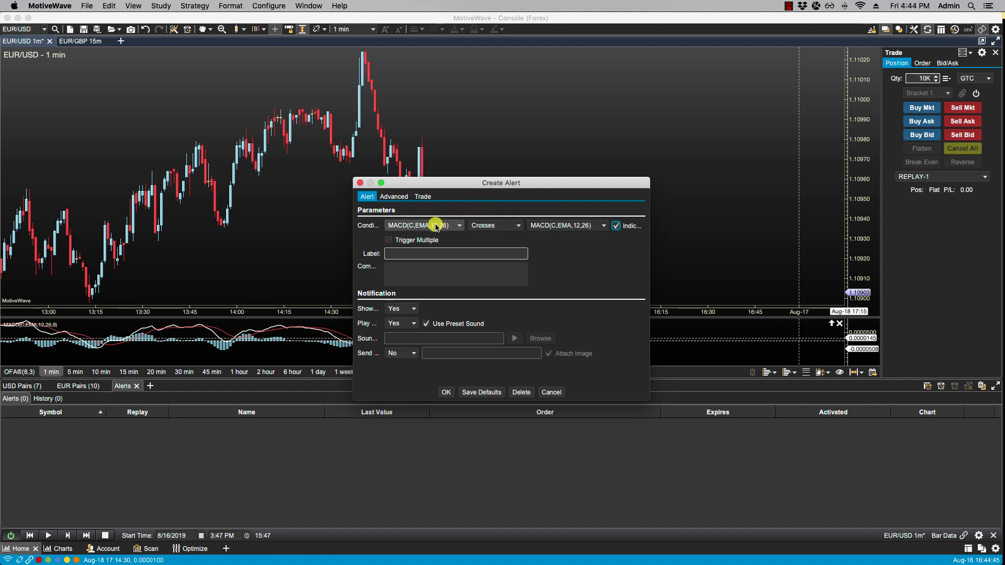
pyautogui.click(556, 225)
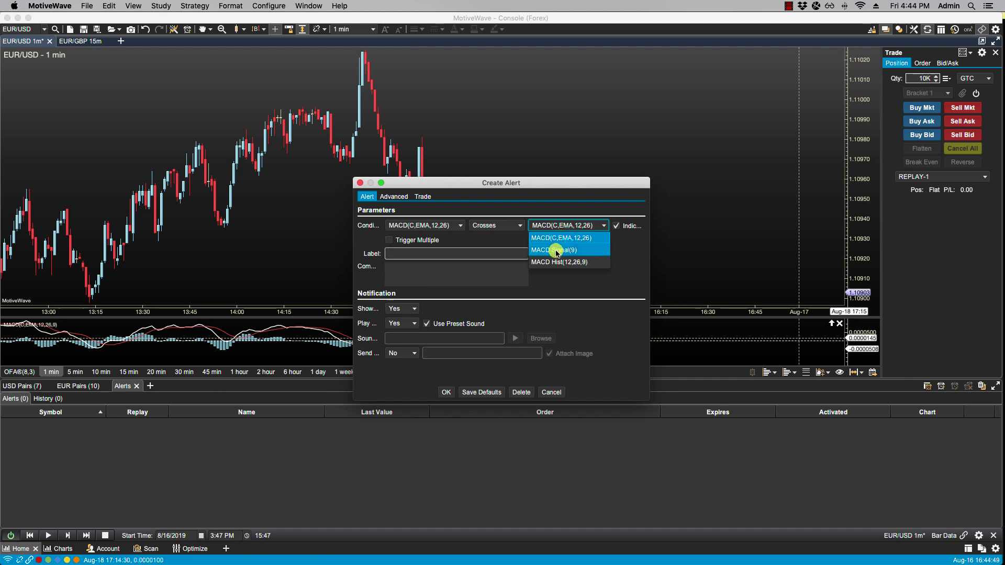
pyautogui.click(558, 250)
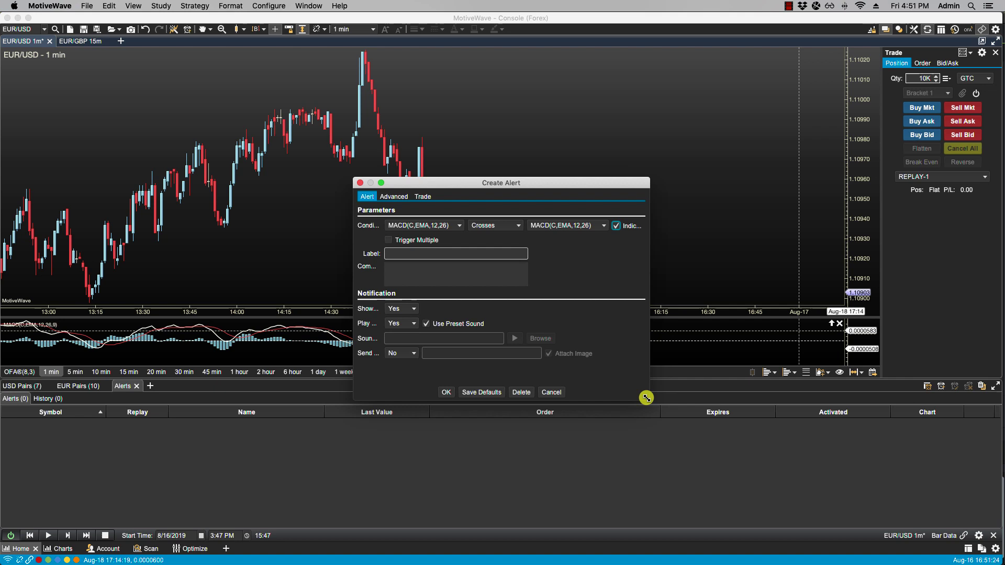
# Enlarge the alert dialog and set the condition to Touches, after trying Cross Below and Cross Above.
pyautogui.moveTo(647, 398); pyautogui.dragTo(690, 412)
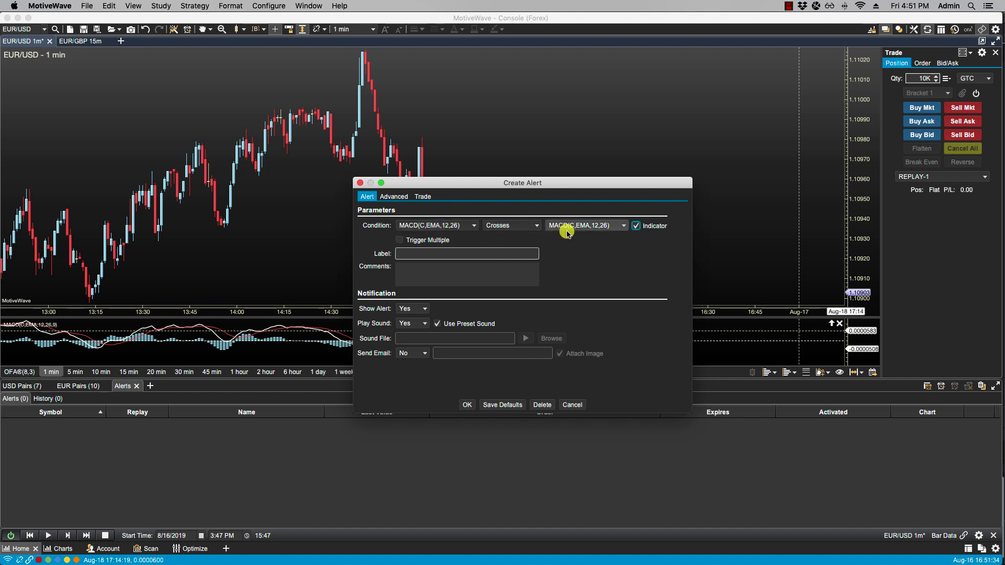
pyautogui.click(528, 227)
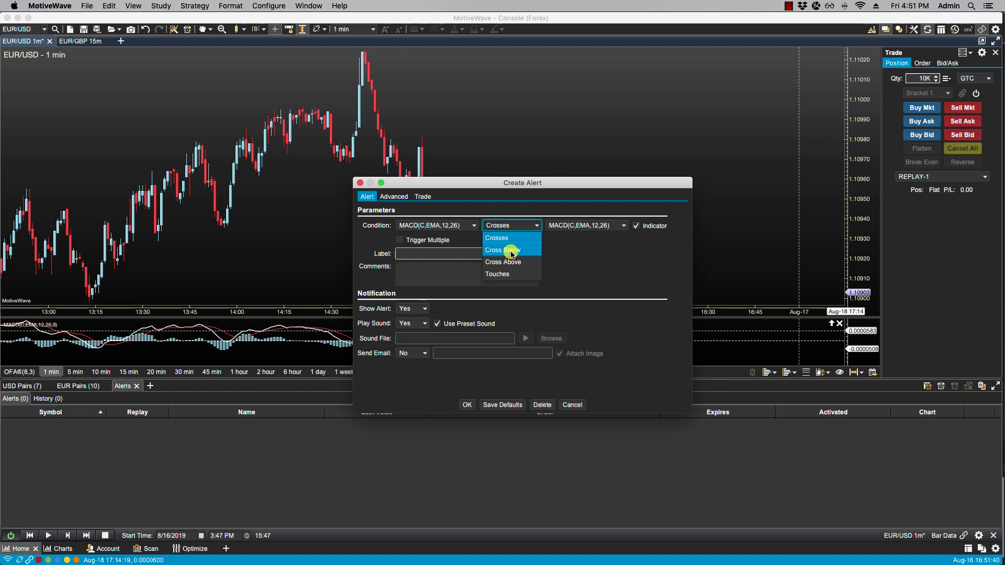
pyautogui.click(518, 250)
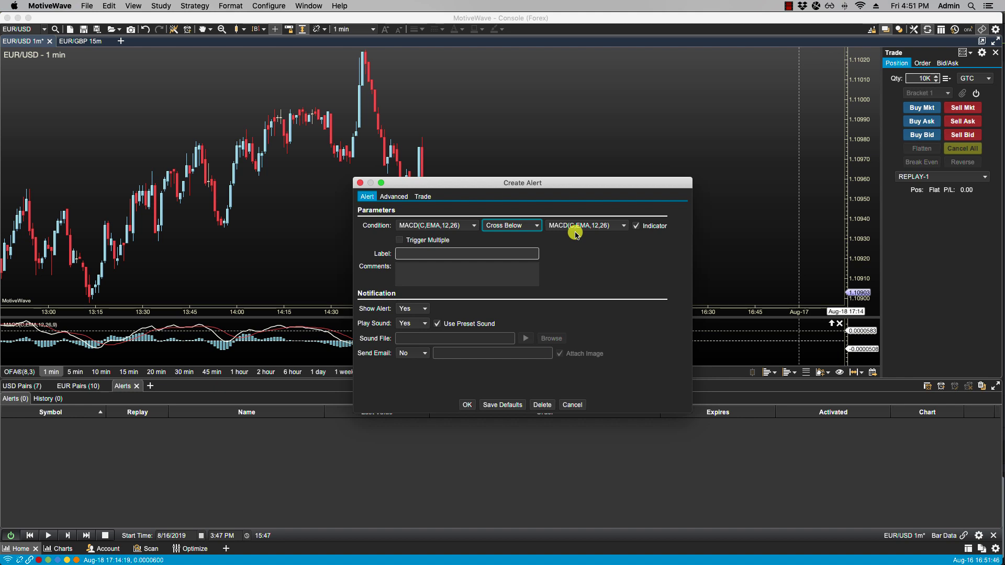
pyautogui.click(500, 226)
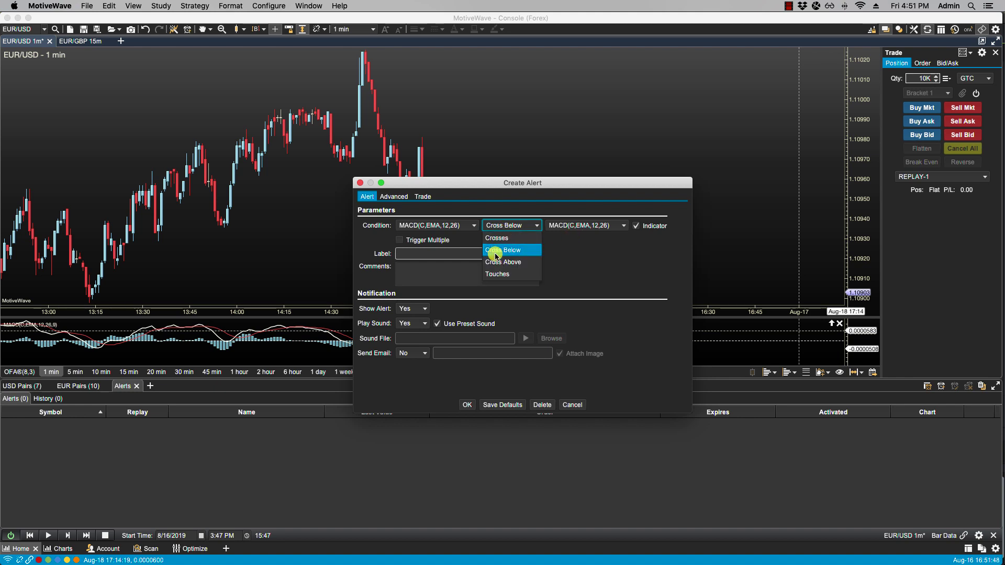
pyautogui.click(495, 261)
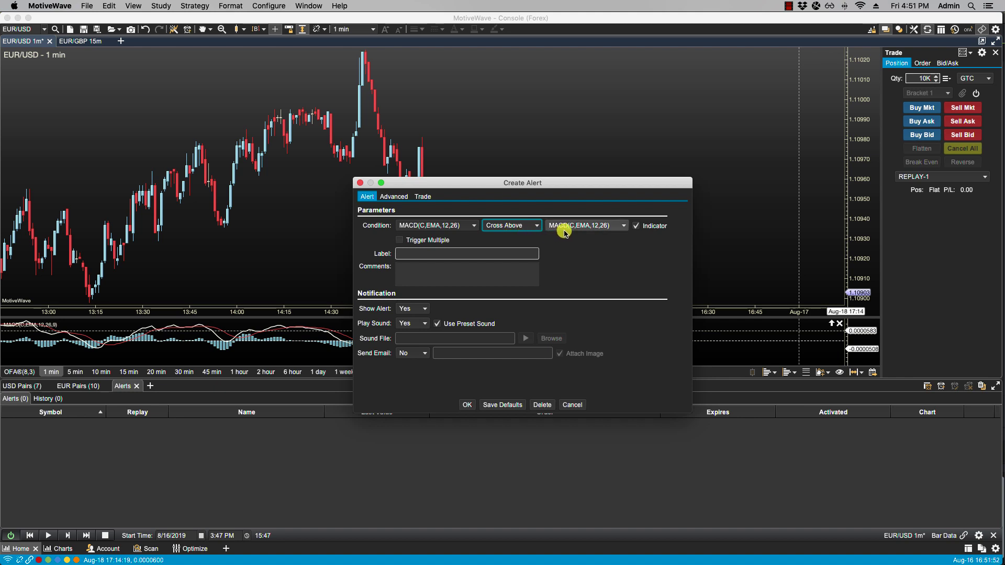
pyautogui.click(520, 227)
pyautogui.click(508, 273)
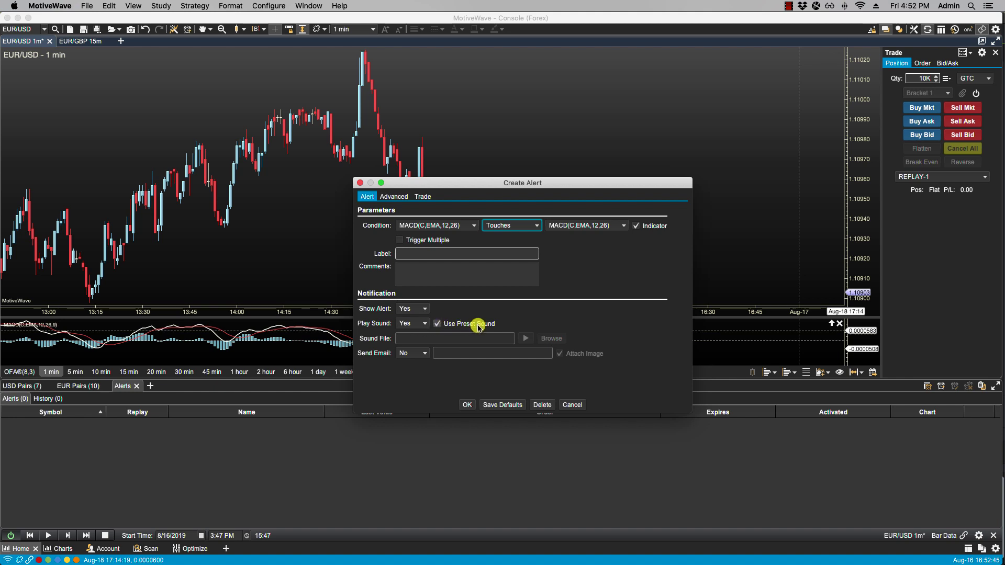
# Replace the preset alert sound with the Ping.aiff sound file.
pyautogui.click(437, 325)
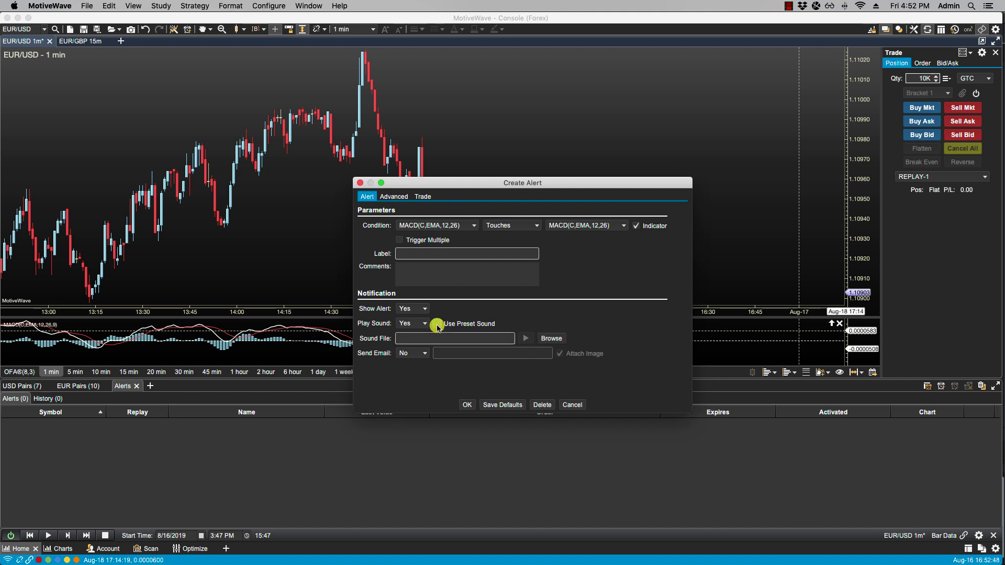
pyautogui.click(549, 340)
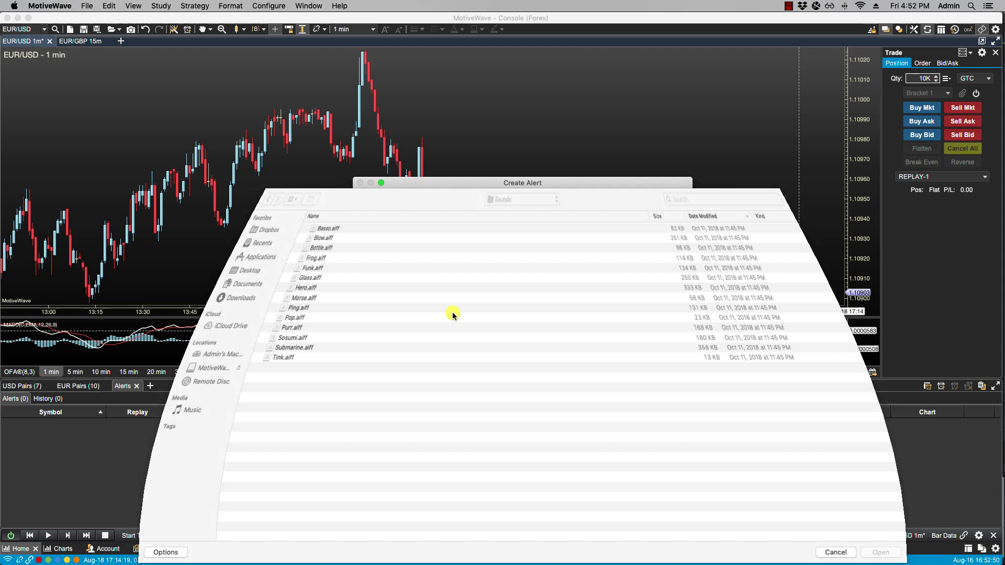
pyautogui.doubleClick(253, 309)
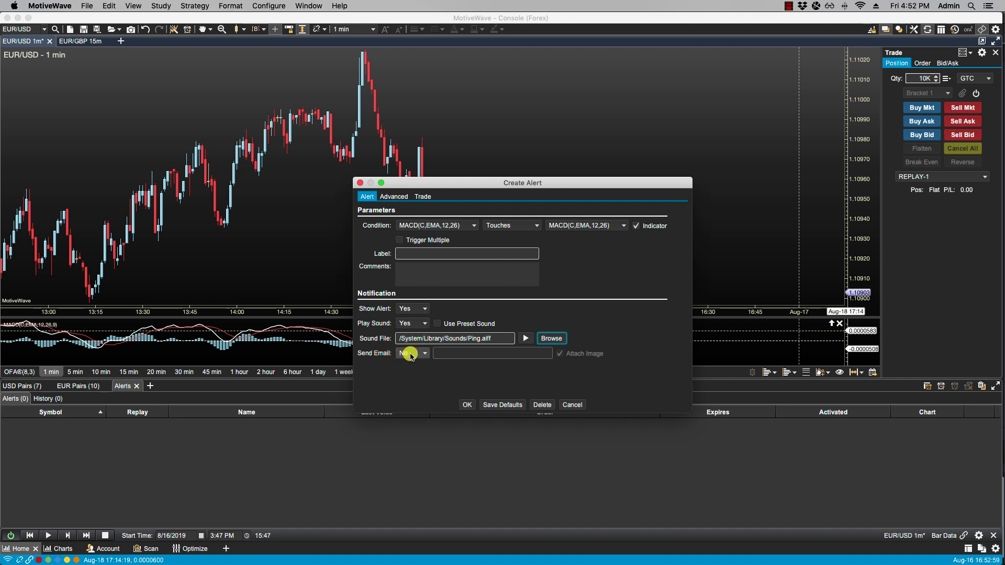
# Try Send Email Yes, dismiss the not-configured warning, and set it back to No.
pyautogui.click(411, 356)
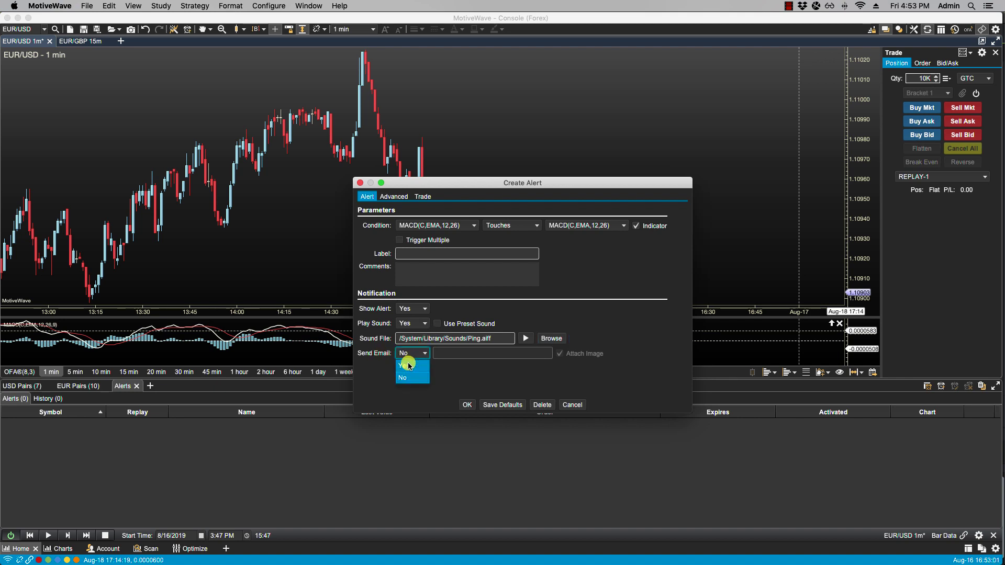
pyautogui.click(408, 366)
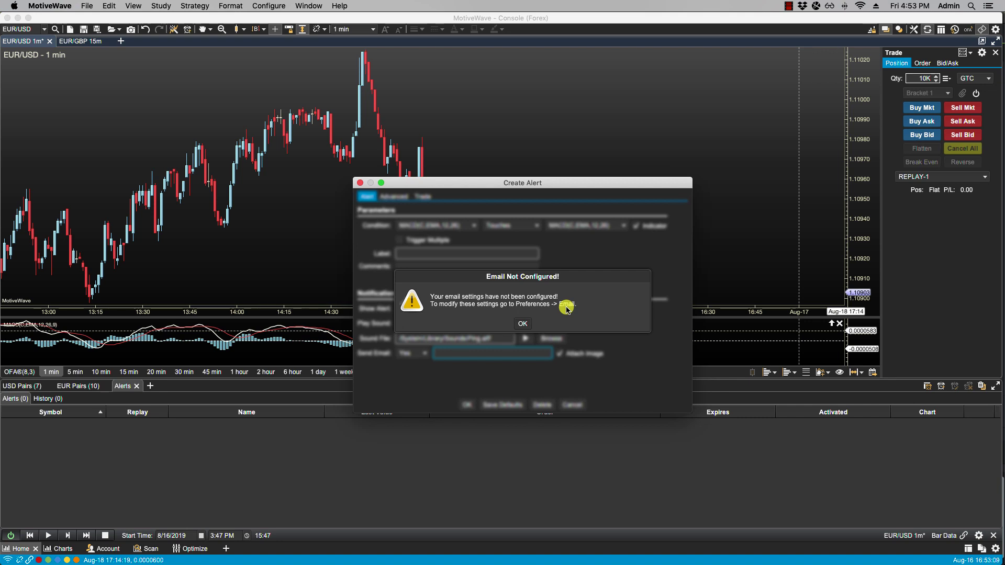
pyautogui.click(521, 323)
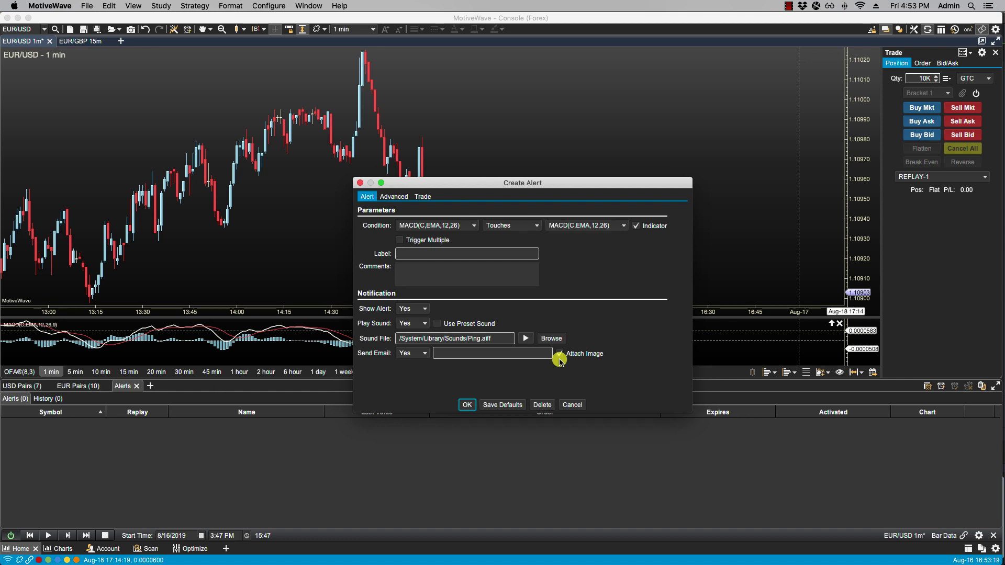
pyautogui.click(405, 354)
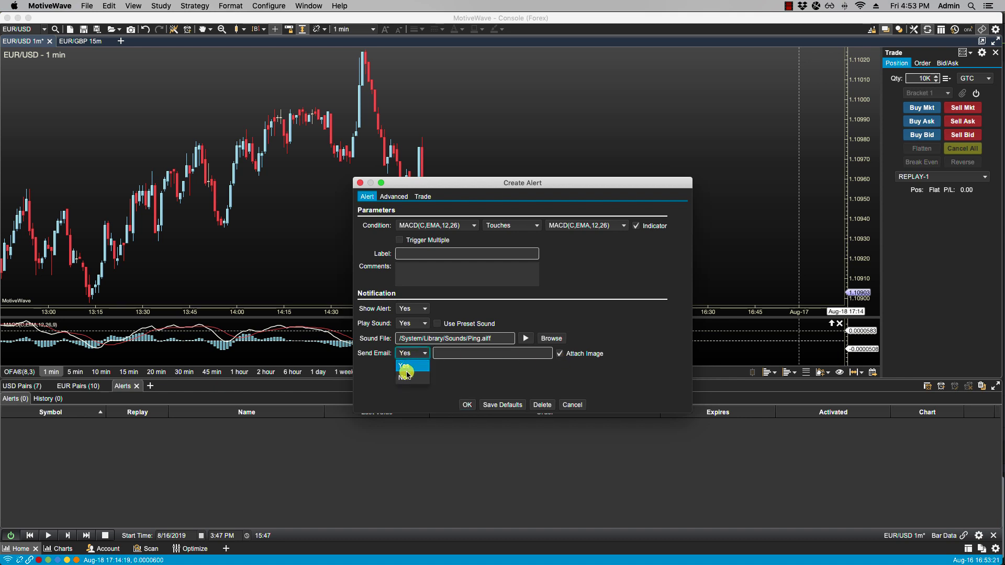
pyautogui.click(408, 378)
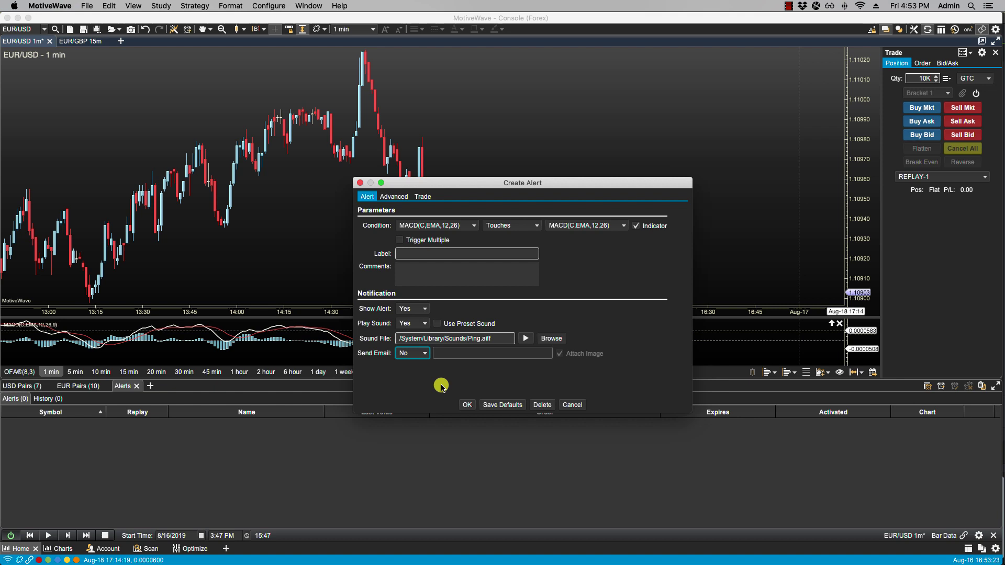
# Confirm the MACD(C,EMA,12,26) Touches alert with OK.
pyautogui.click(467, 406)
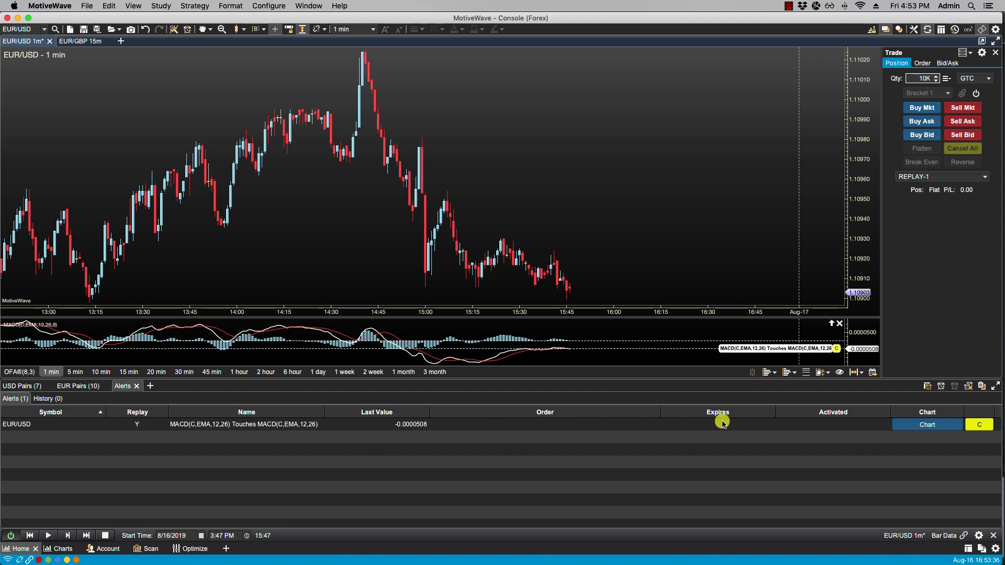
# Add a Moving Average Cross study with EMA fast period 2 and slow period 4.
pyautogui.click(162, 6)
pyautogui.click(191, 24)
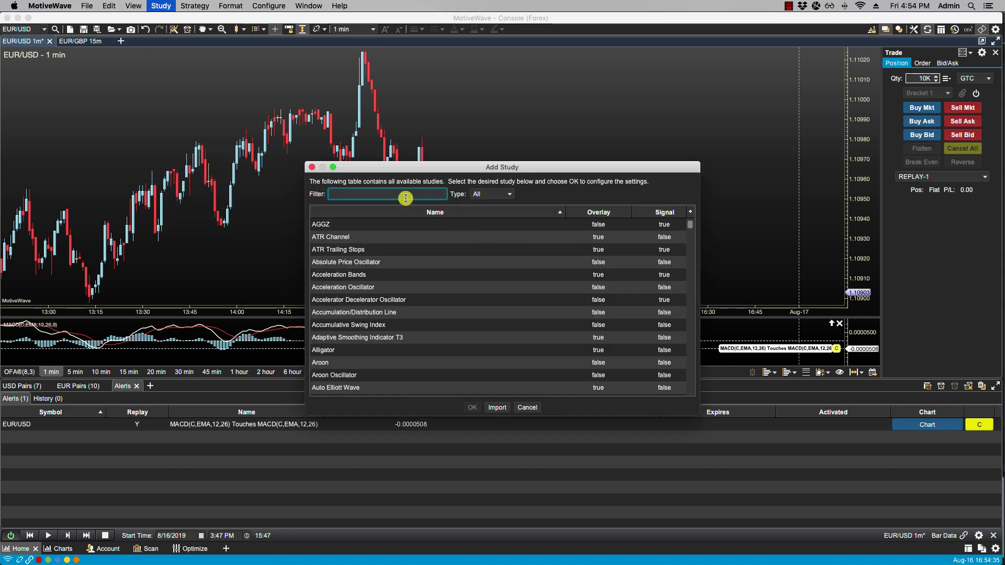
pyautogui.write('ma c')
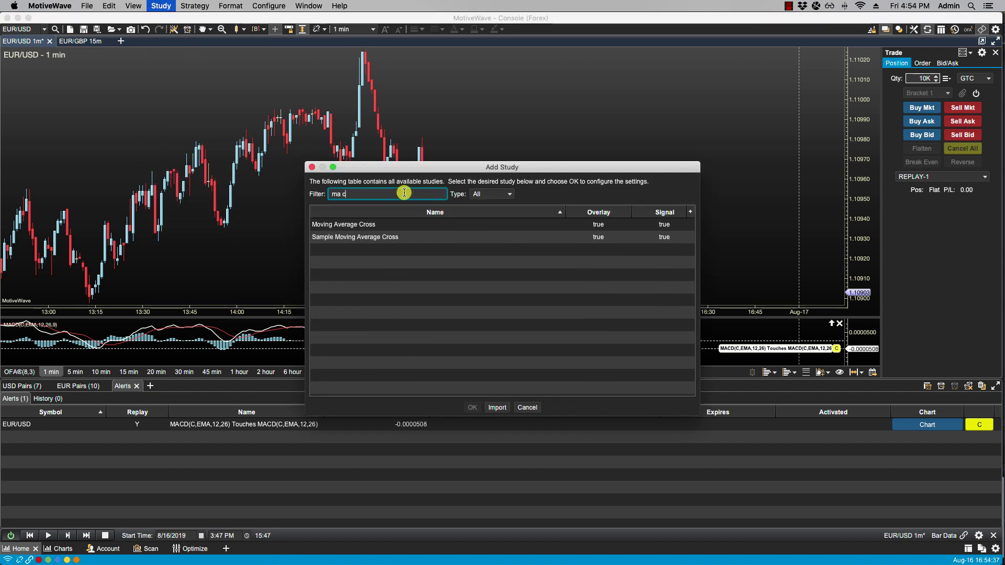
pyautogui.doubleClick(355, 224)
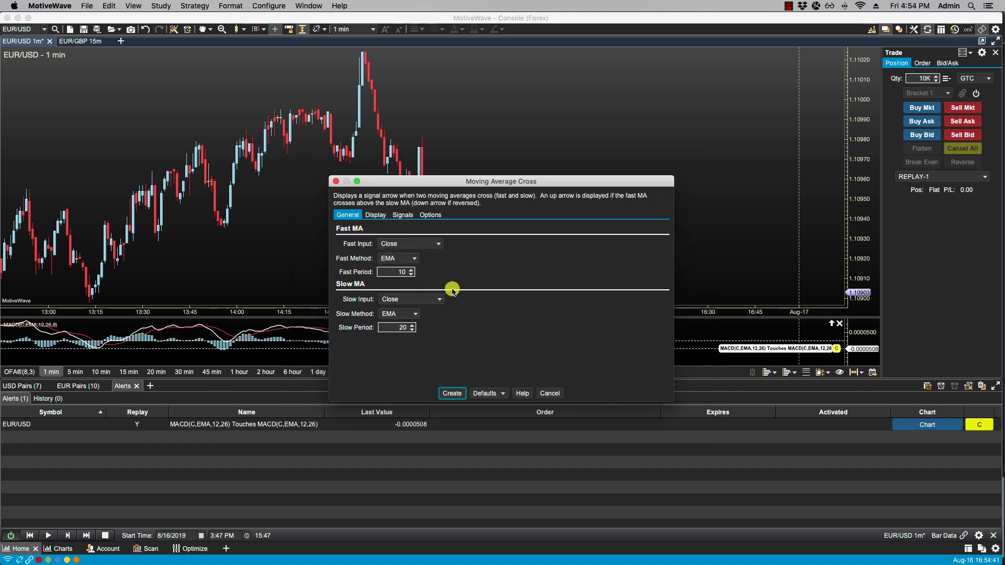
pyautogui.doubleClick(398, 272)
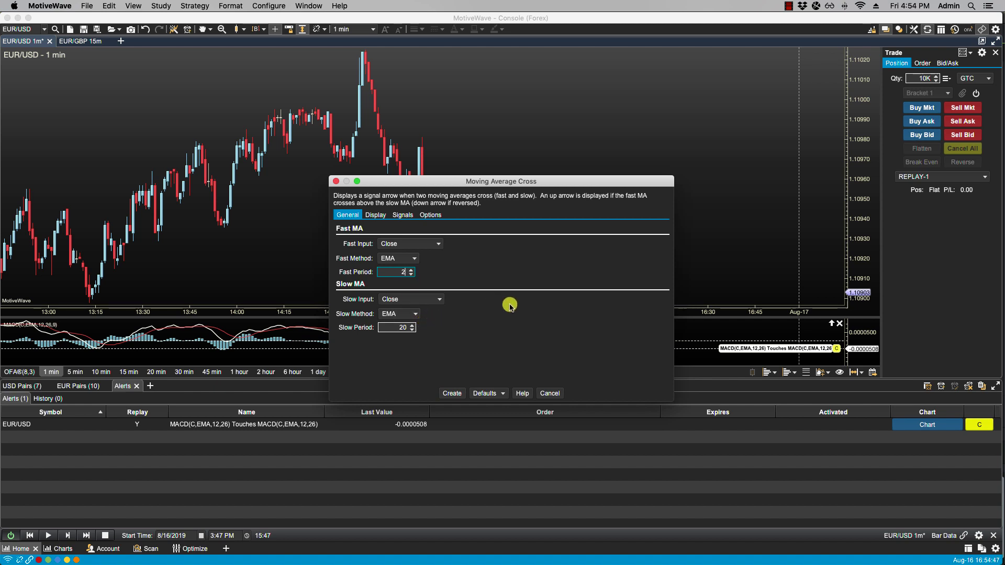
pyautogui.write('2')
pyautogui.doubleClick(410, 328)
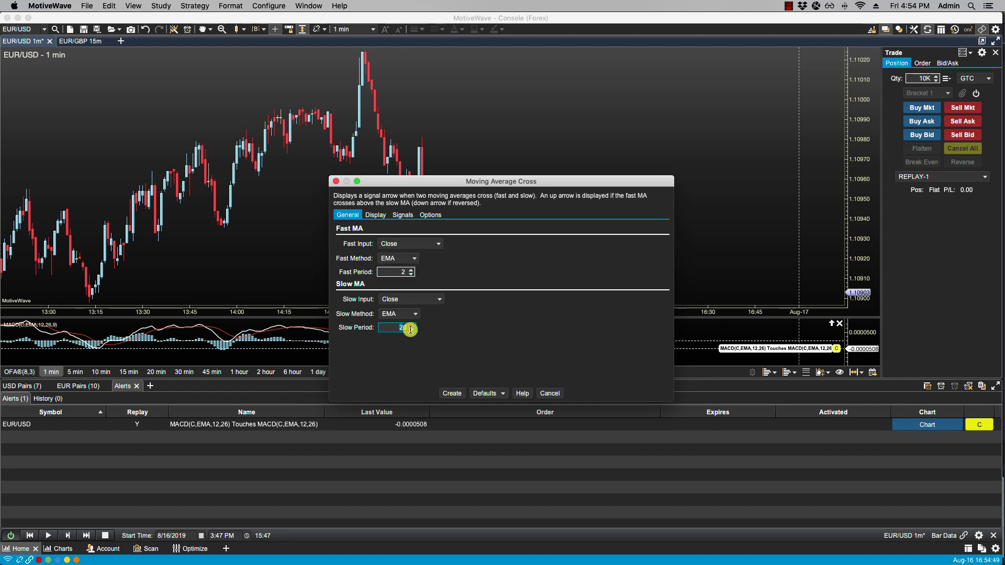
pyautogui.click(451, 393)
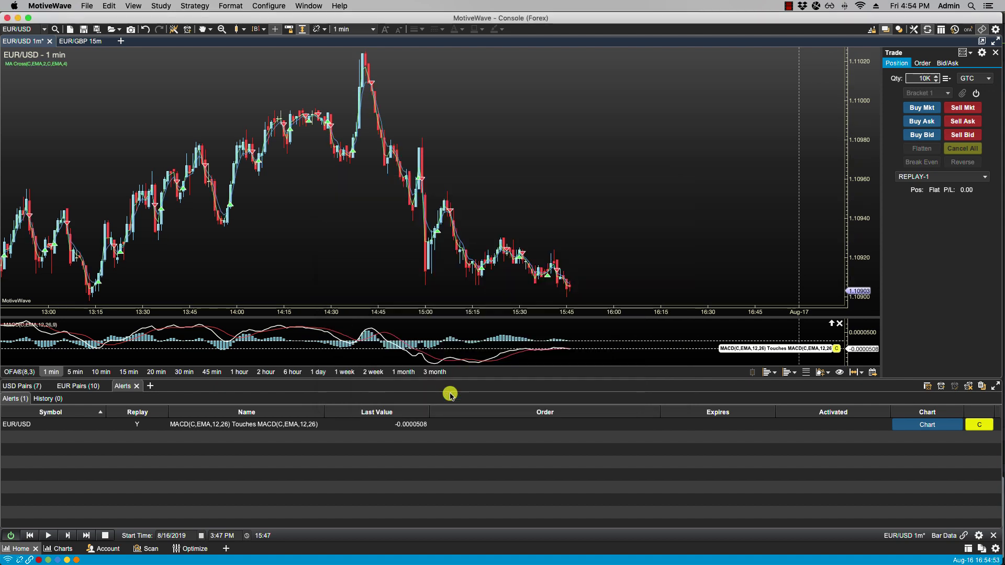
# Create a Trigger Multiple alert for Fast MA(C,EMA,2) crossing Slow MA(C,EMA,4).
pyautogui.rightClick(854, 194)
pyautogui.click(865, 209)
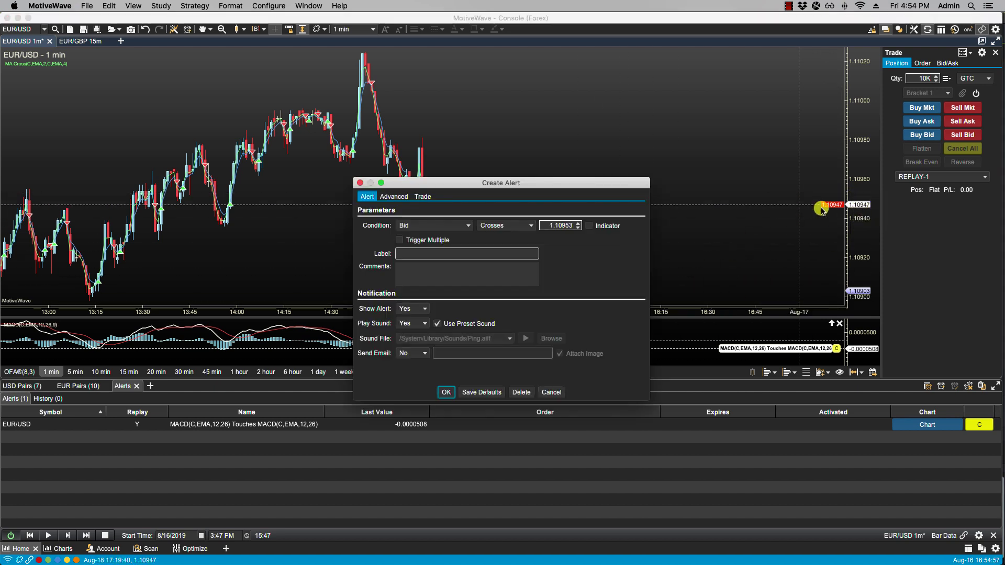
pyautogui.click(456, 229)
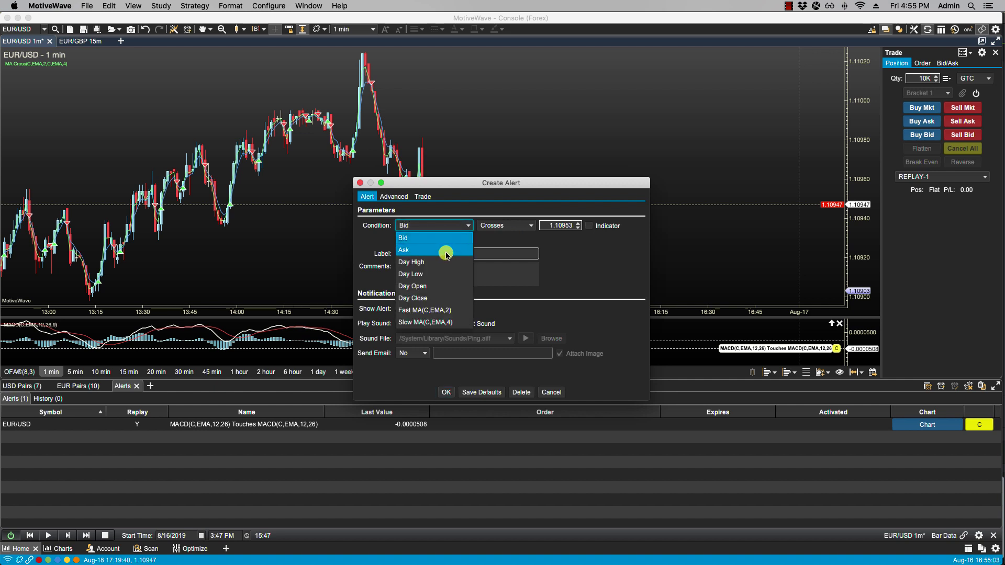
pyautogui.click(434, 313)
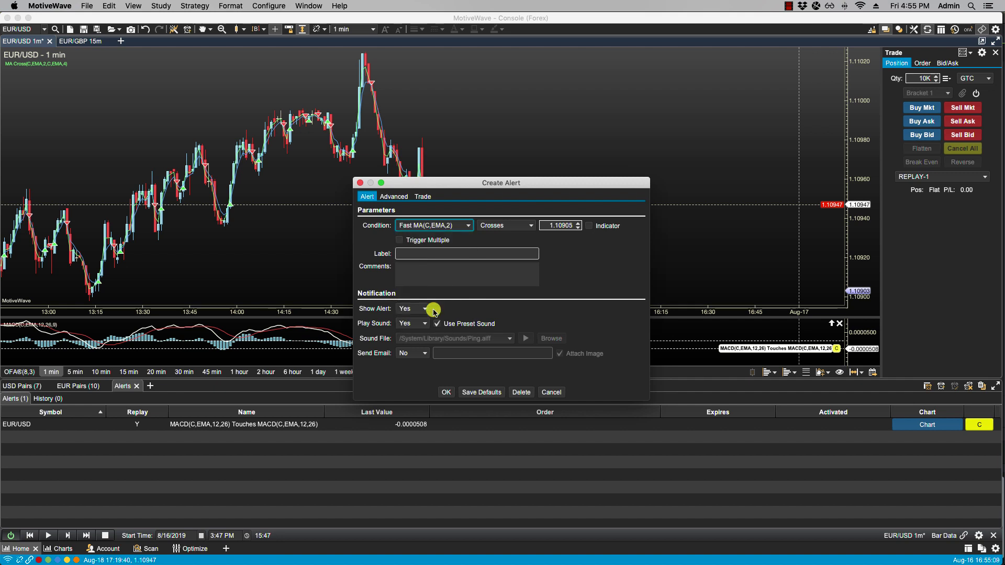
pyautogui.click(591, 227)
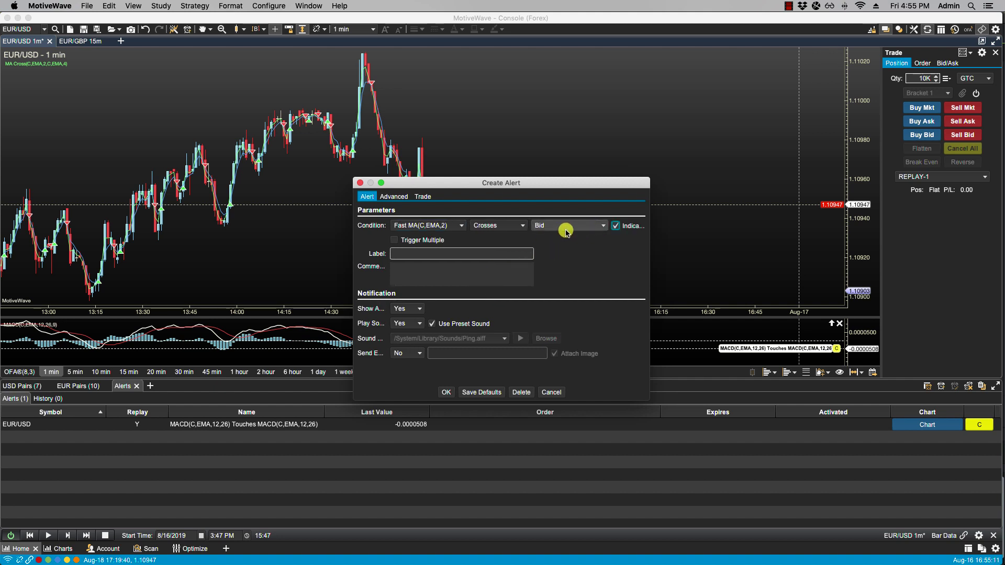
pyautogui.click(568, 225)
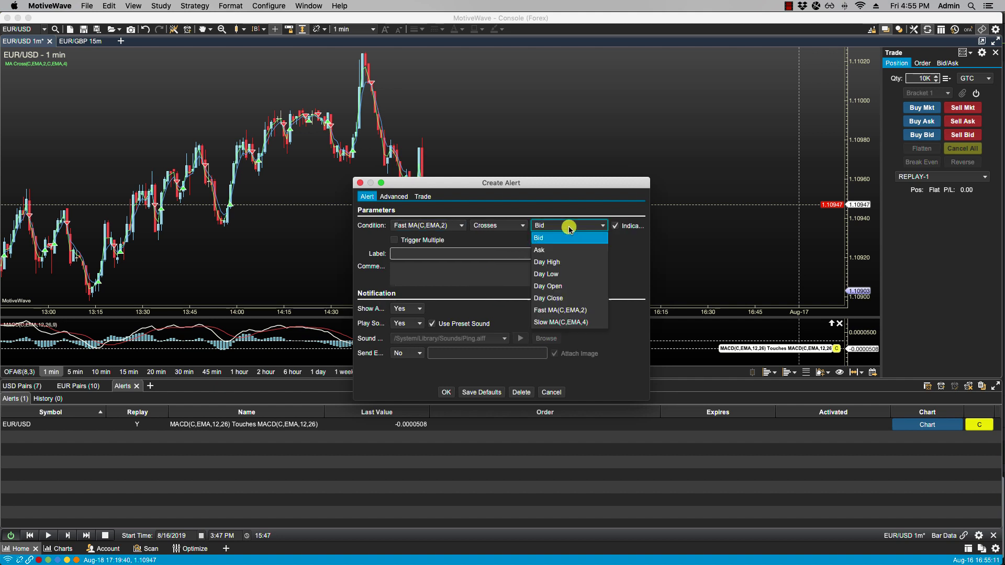
pyautogui.click(550, 321)
pyautogui.moveTo(649, 399); pyautogui.dragTo(711, 405)
pyautogui.click(436, 325)
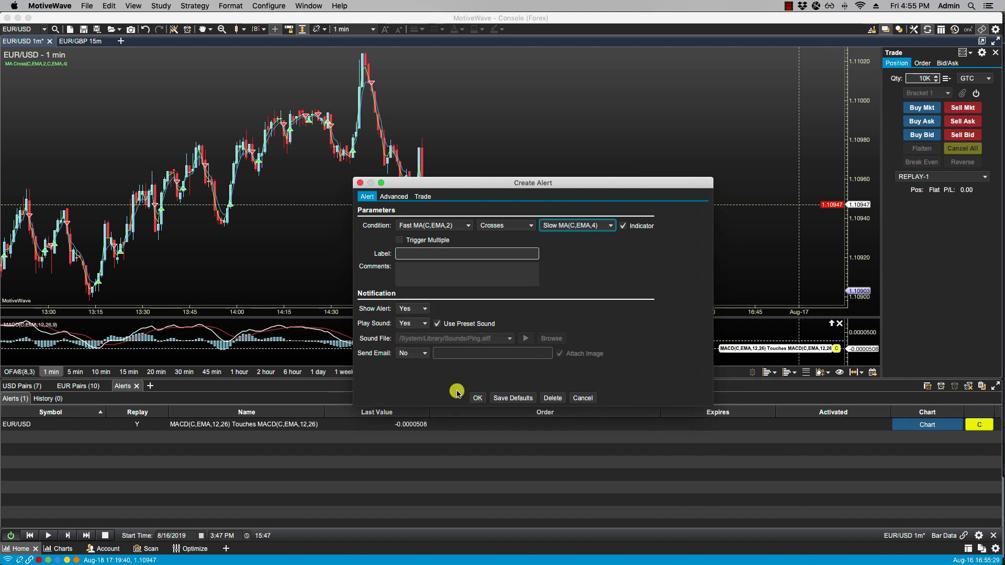
pyautogui.click(400, 240)
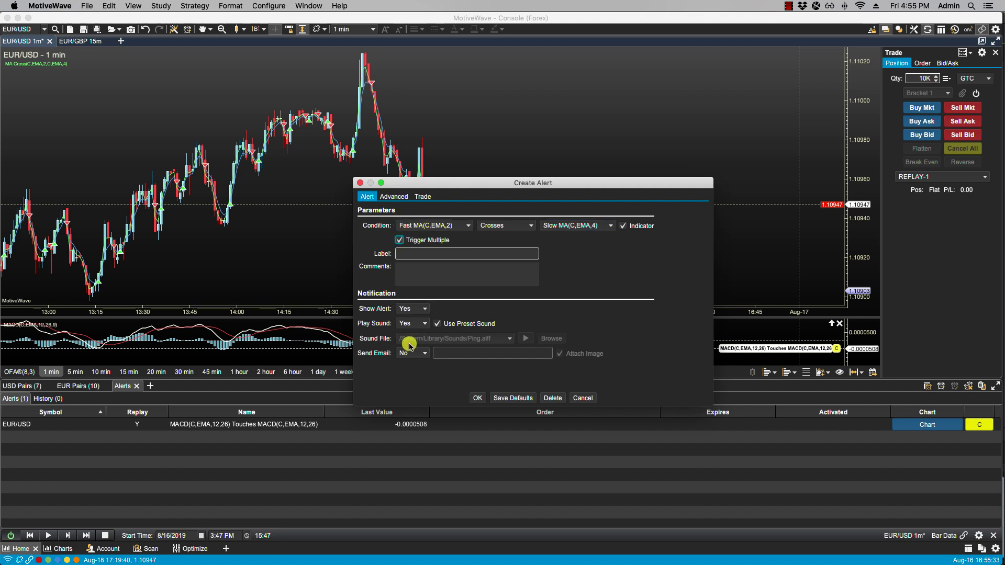
pyautogui.click(477, 399)
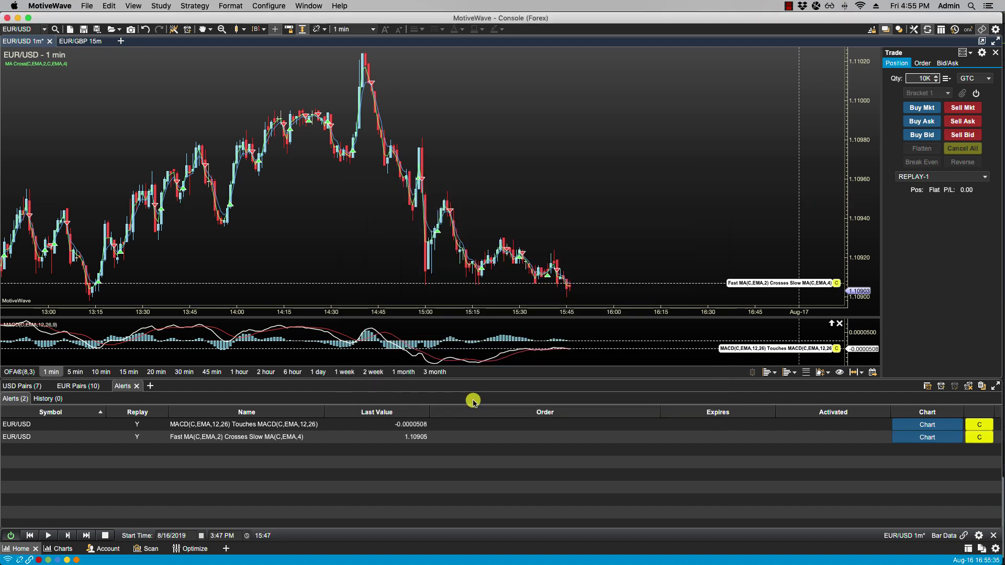
# Run the replay, resuming it after each popup, until four alerts have fired.
pyautogui.click(47, 536)
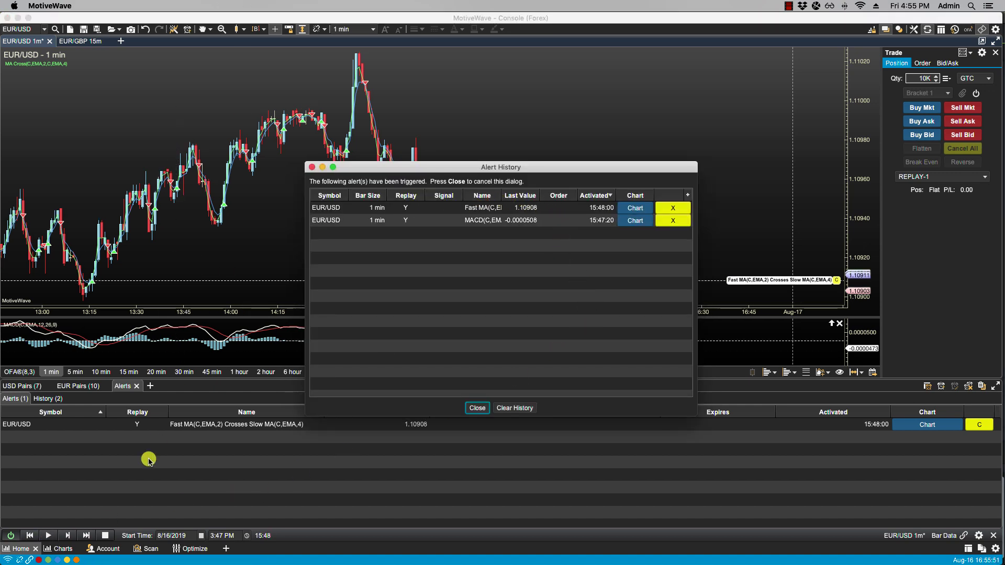
pyautogui.click(50, 536)
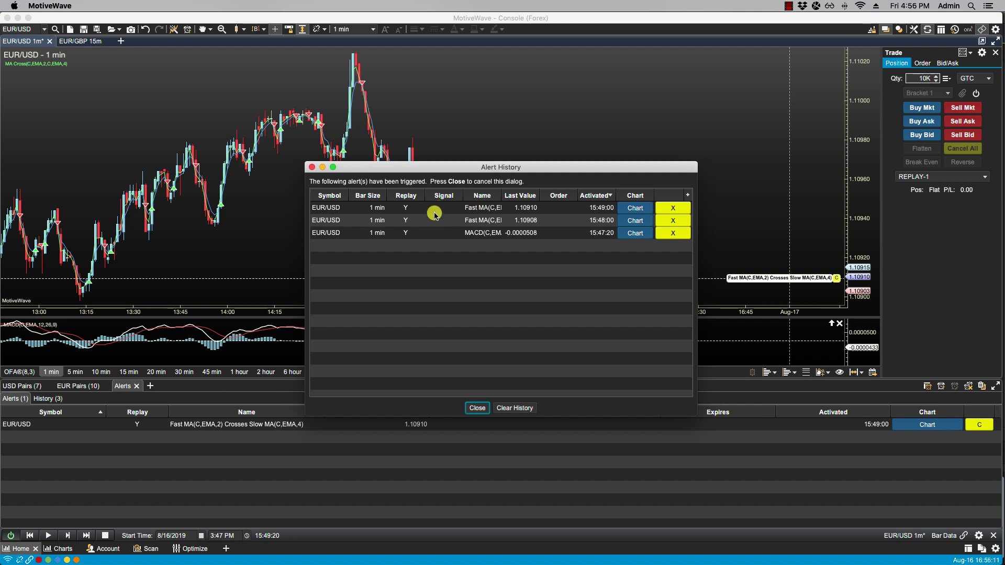
pyautogui.click(49, 536)
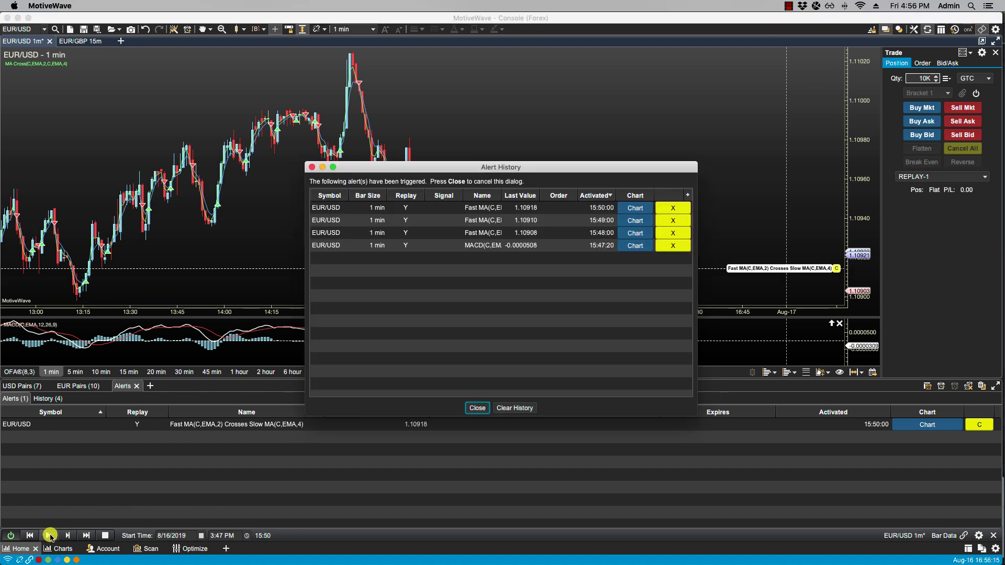
pyautogui.click(589, 210)
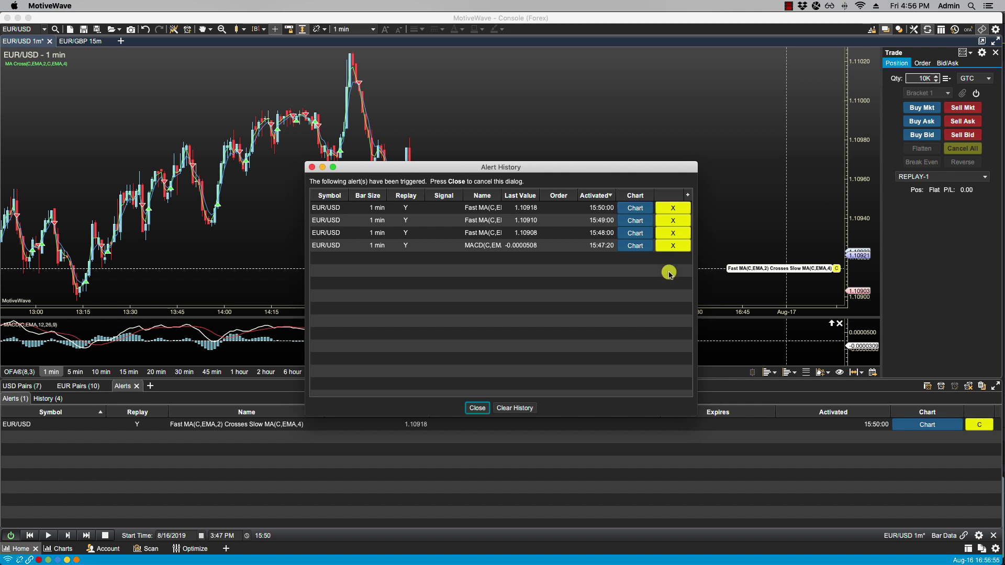
# Close the Alert History popup and view the four triggered alerts in the History (4) tab.
pyautogui.click(477, 408)
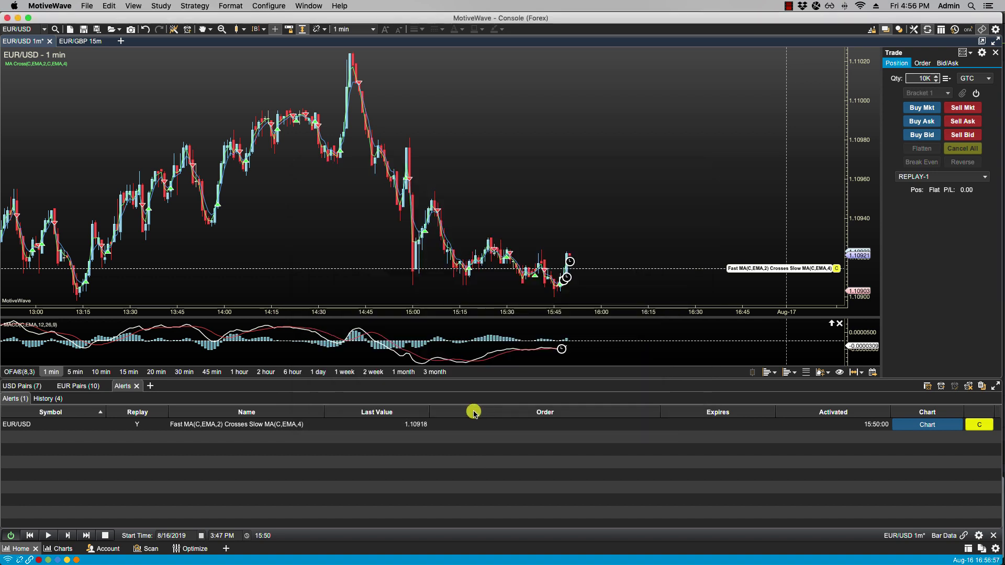
pyautogui.click(43, 403)
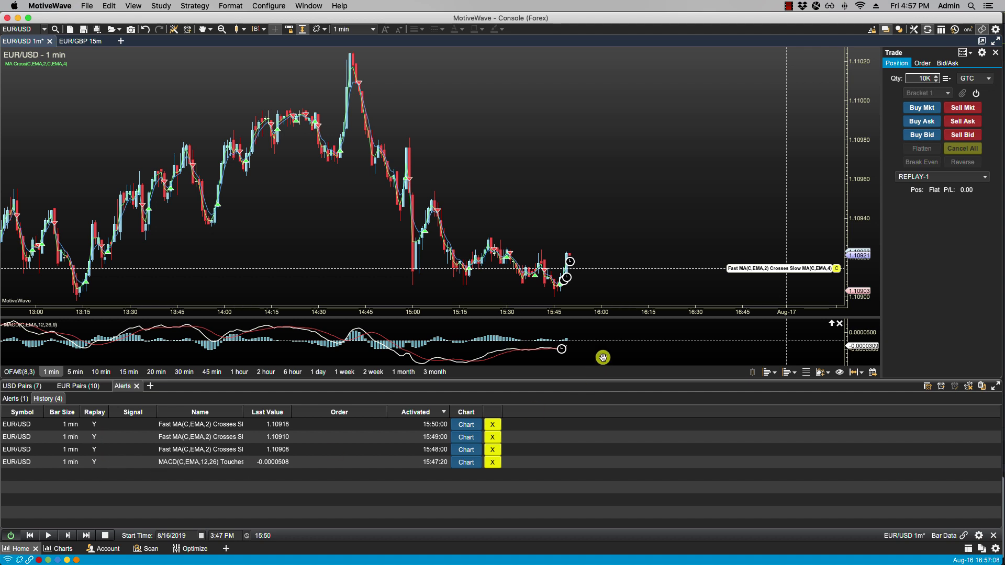
pyautogui.moveTo(568, 280)
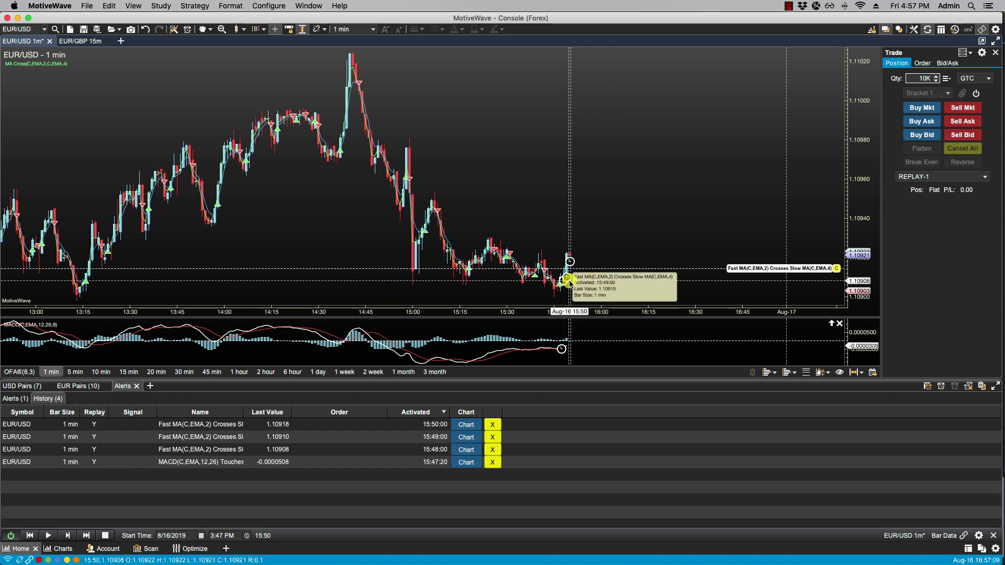
# Delete the 15:48, 15:49 and 15:50 Fast MA history entries, then return to Alerts.
pyautogui.click(493, 451)
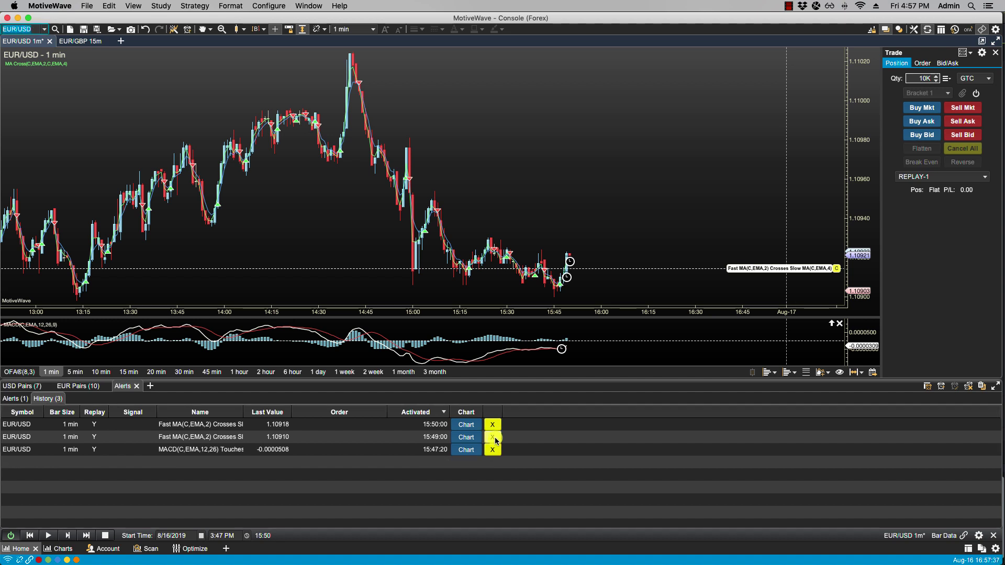
pyautogui.click(492, 438)
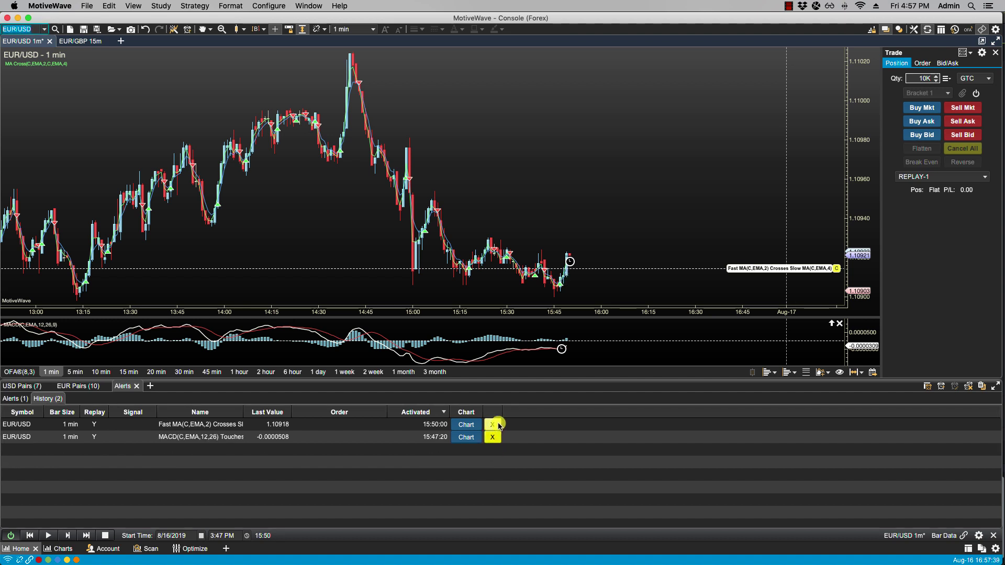
pyautogui.click(498, 426)
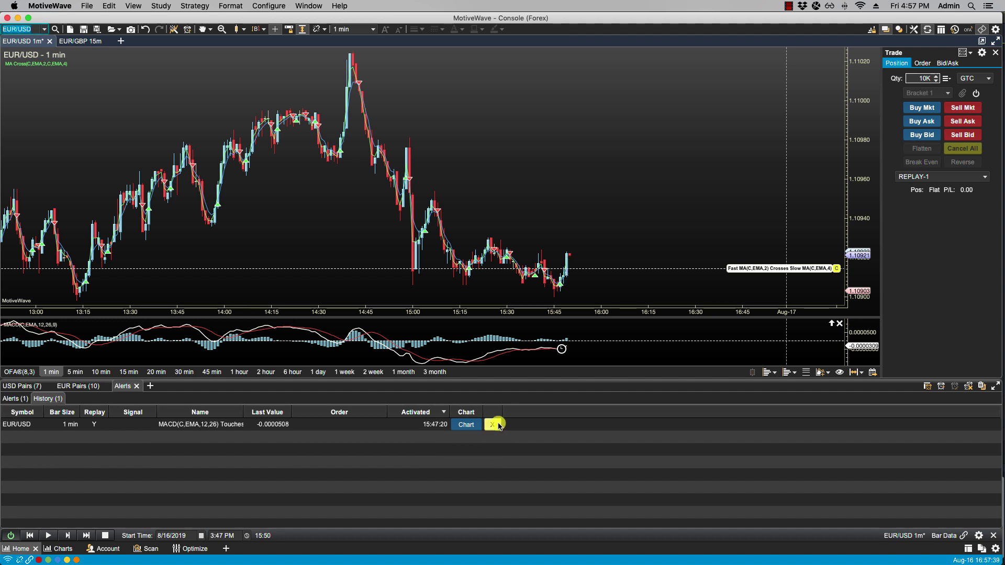
pyautogui.click(13, 398)
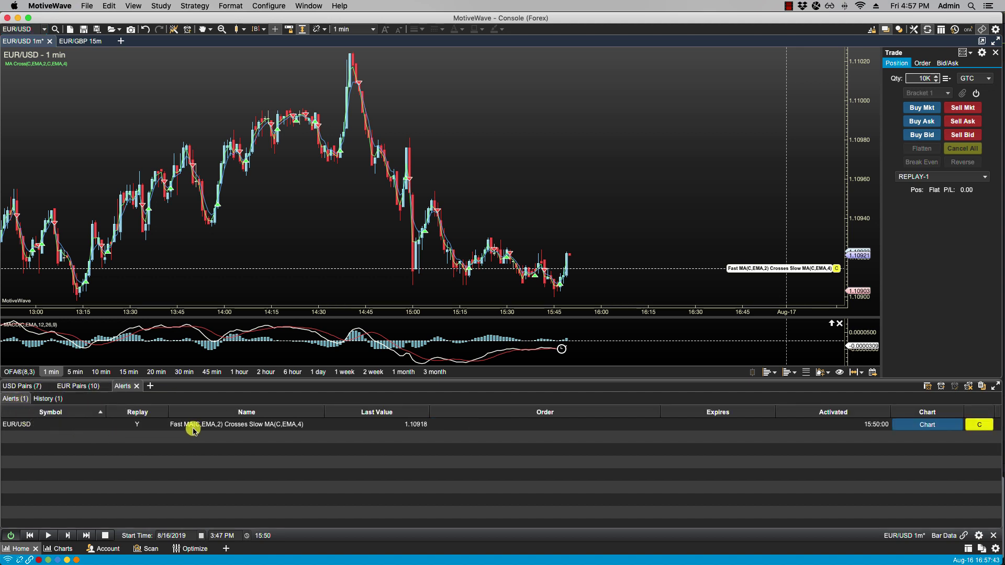